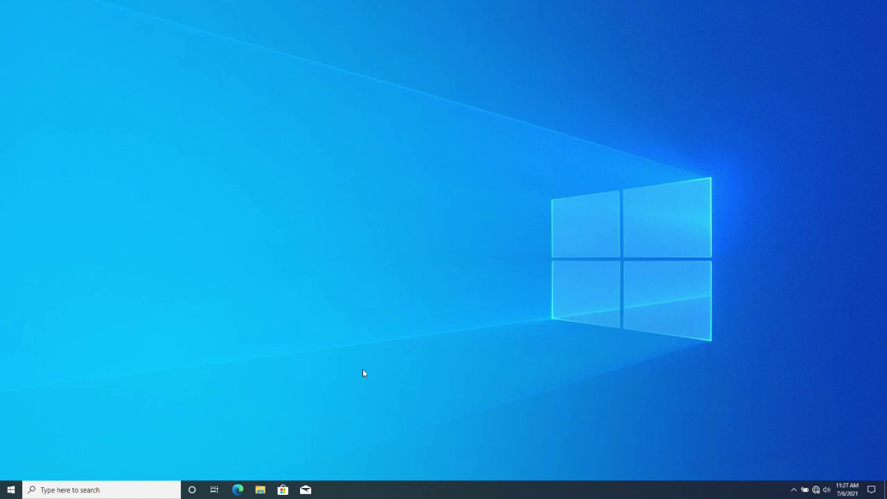
# Open DVD Drive (D:) from This PC in File Explorer and run setup.exe
pyautogui.click(261, 491)
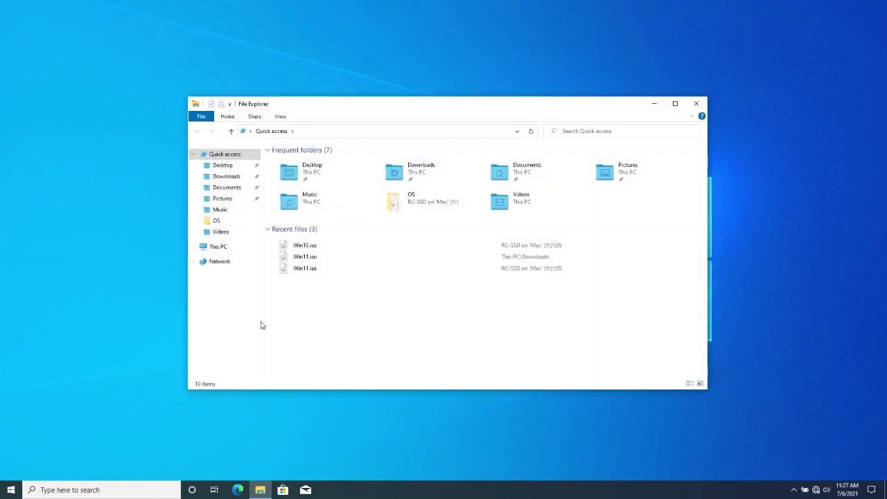
pyautogui.click(230, 248)
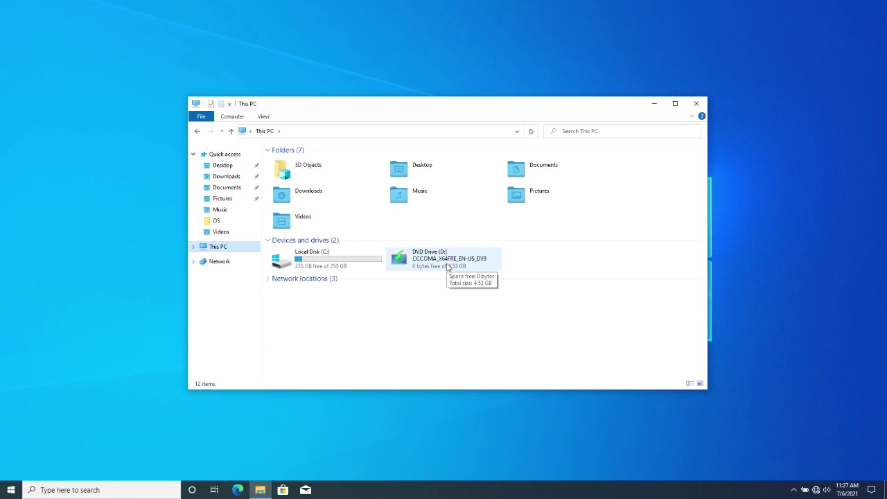
pyautogui.rightClick(448, 267)
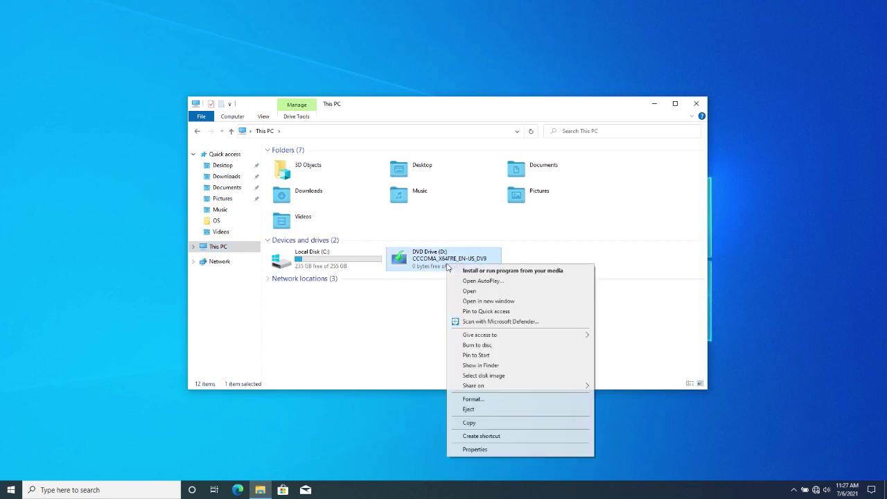
pyautogui.click(479, 292)
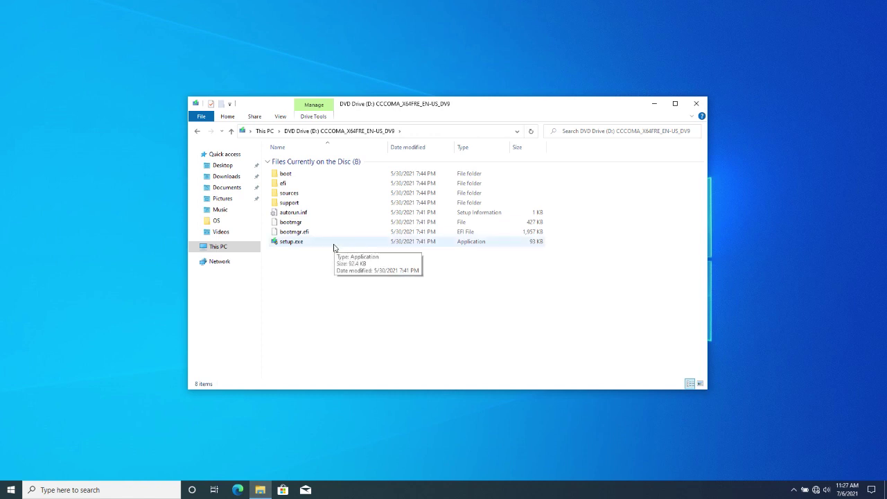
pyautogui.doubleClick(334, 248)
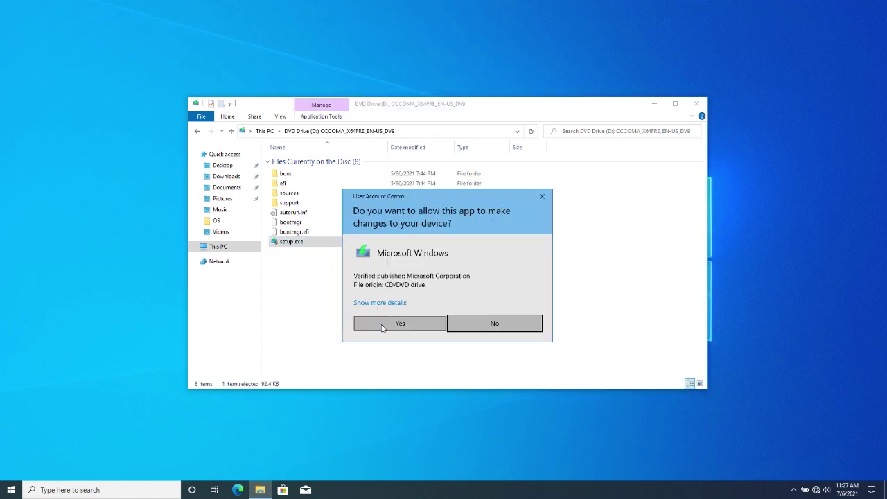
# Allow setup through UAC, opt in to improving the installation, and continue to the license terms
pyautogui.click(384, 325)
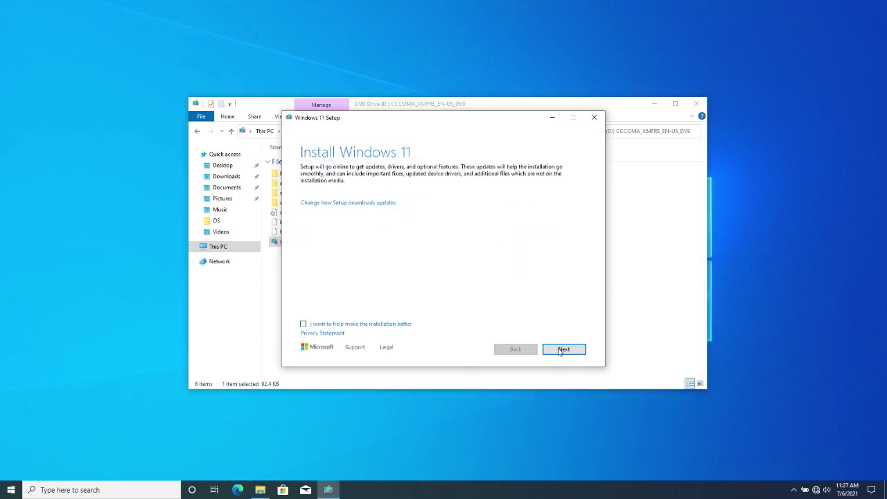
pyautogui.click(303, 324)
pyautogui.click(565, 349)
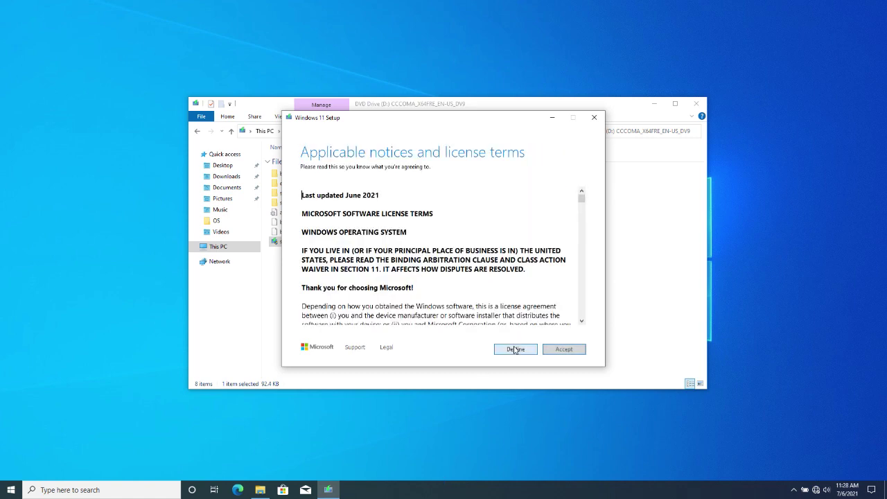
# Scroll through the license terms and accept them
pyautogui.scroll(-4, 501, 298)
pyautogui.scroll(-15, 501, 299)
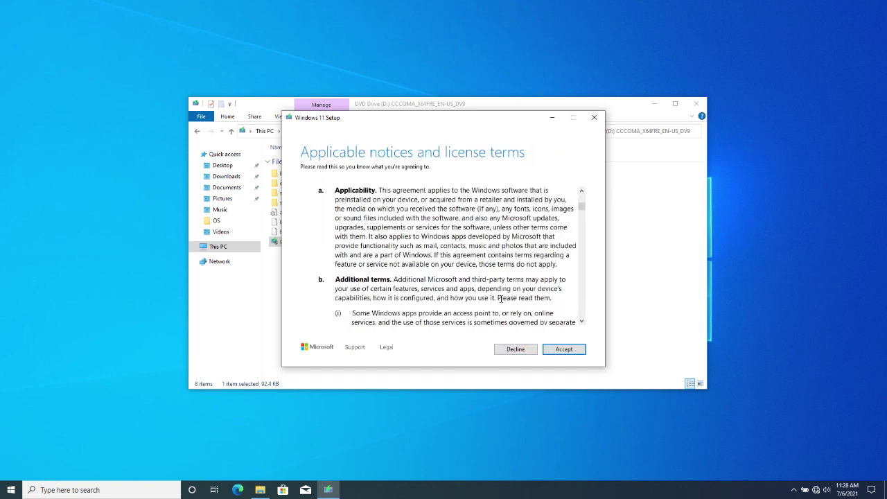
pyautogui.click(563, 349)
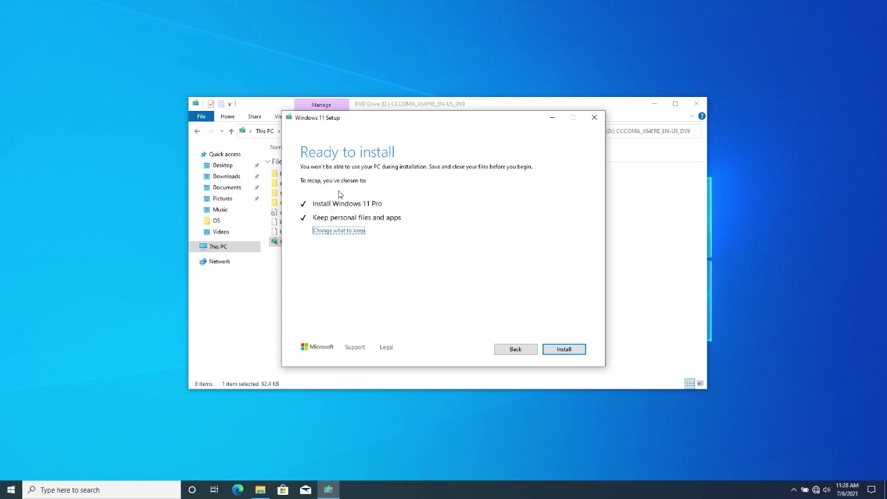
# Change what to keep to Nothing so setup performs a clean install
pyautogui.click(343, 231)
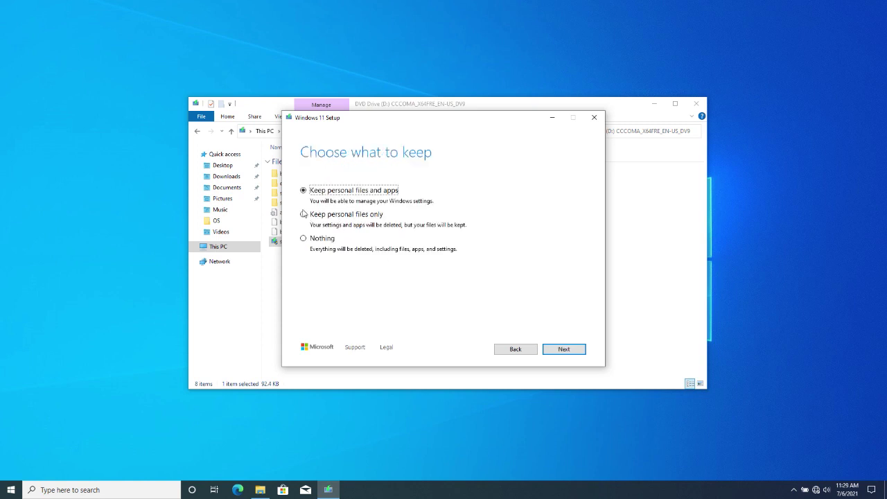
pyautogui.click(321, 240)
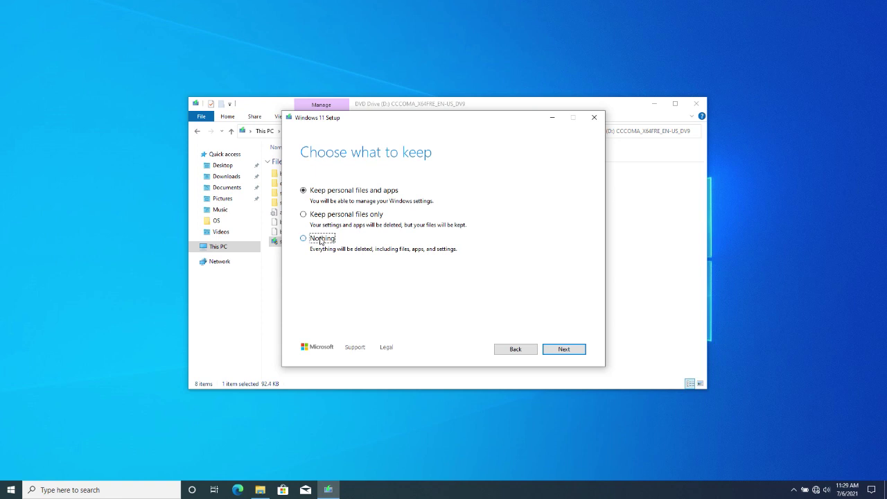
pyautogui.click(555, 352)
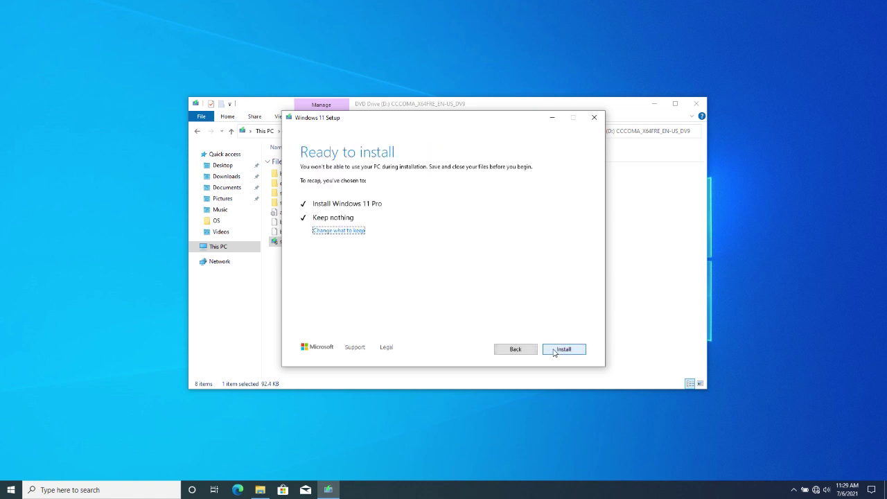
# Start installing Windows 11 Pro from the Ready to install page
pyautogui.click(554, 350)
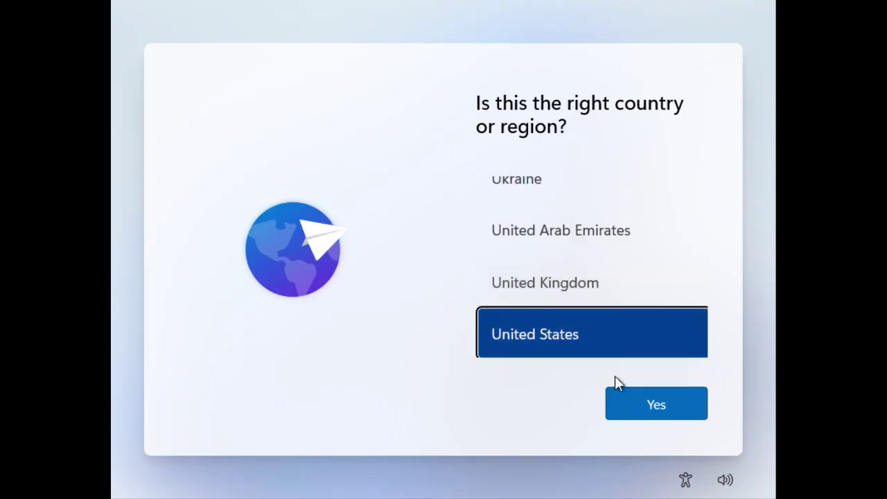
# Confirm country and keyboard layout, skip a second layout, and continue with limited offline setup
pyautogui.click(626, 402)
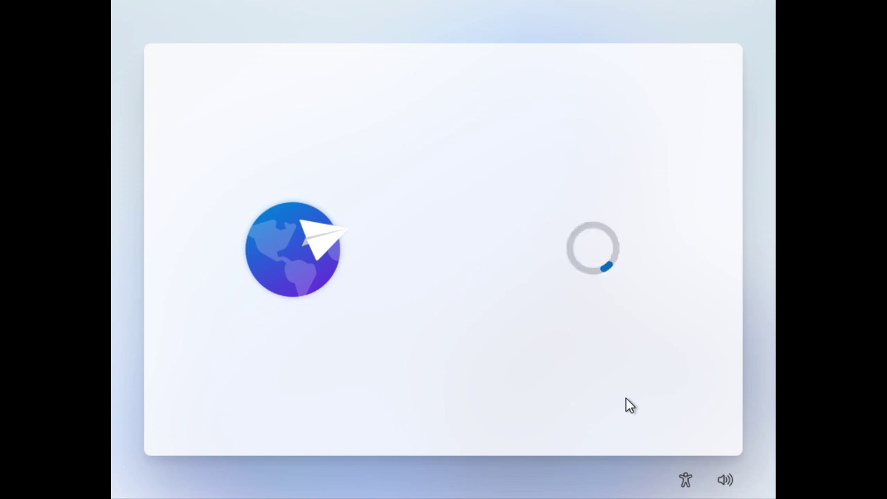
pyautogui.click(660, 400)
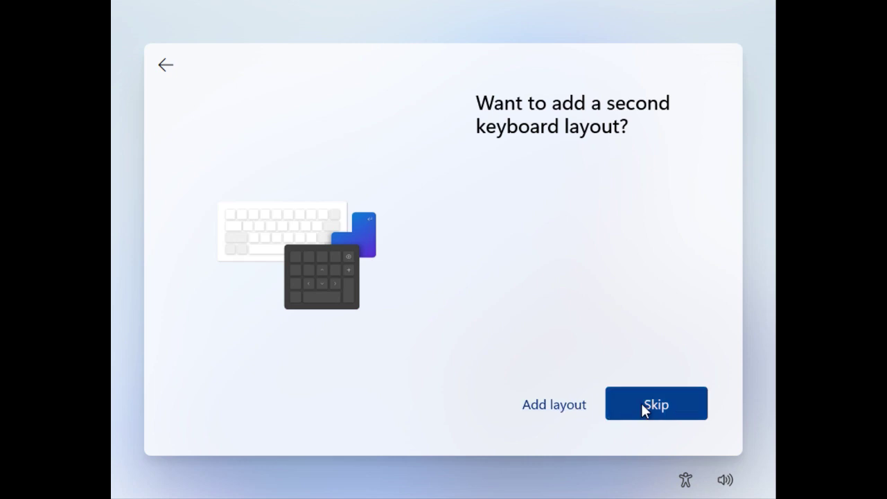
pyautogui.click(642, 403)
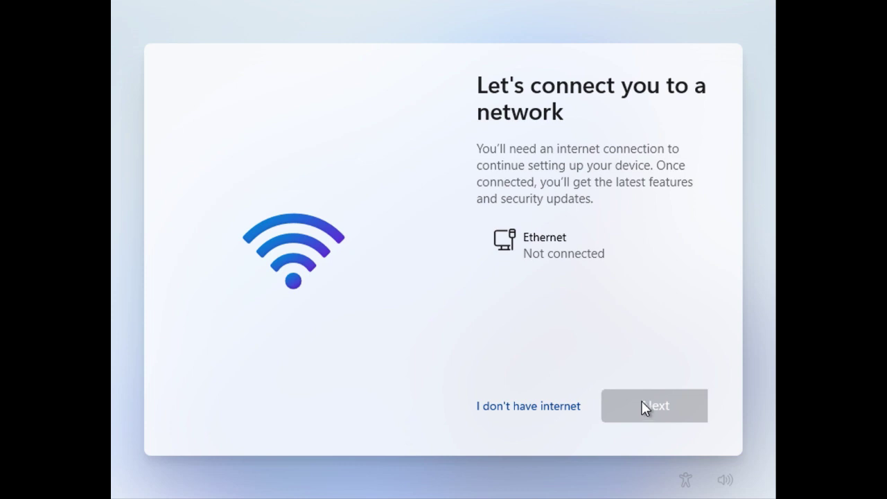
pyautogui.click(568, 407)
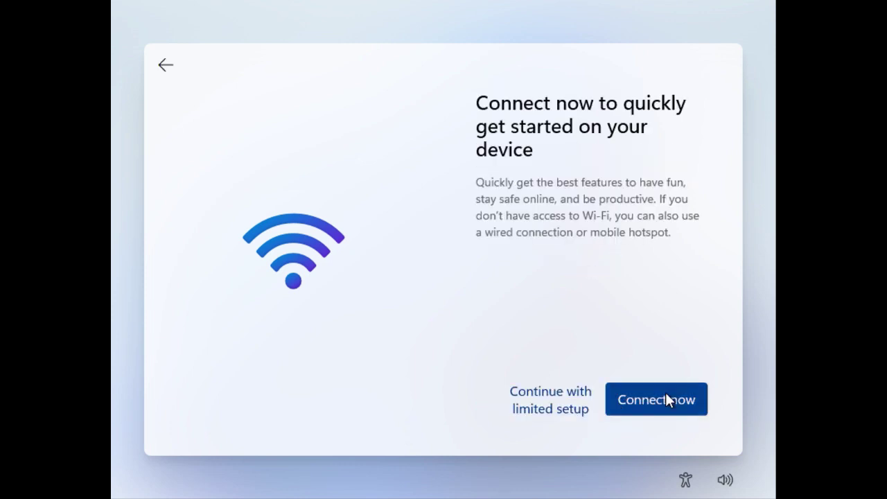
pyautogui.click(579, 408)
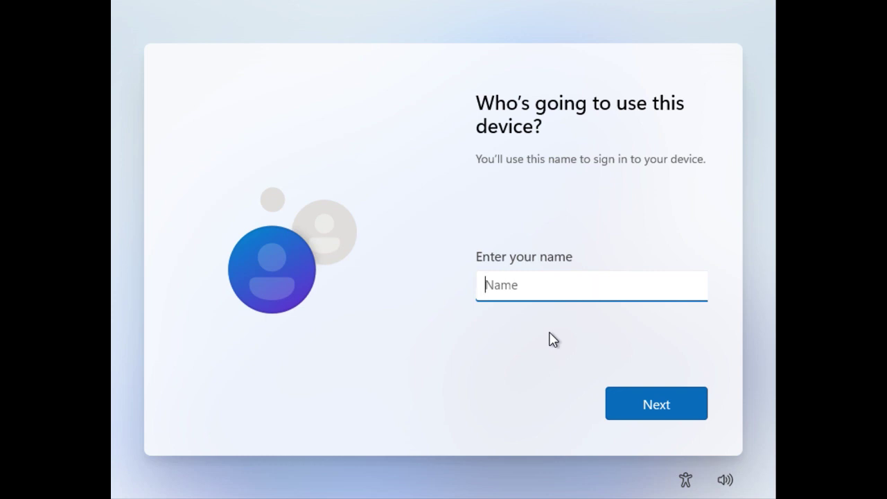
# Name the local account 'Howtoinstall' and enter its password
pyautogui.write('Howtoinstall')
pyautogui.click(635, 396)
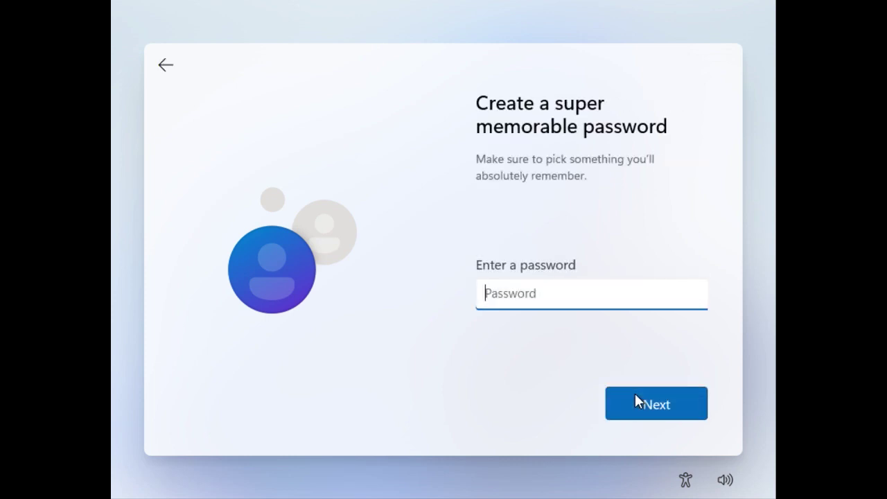
pyautogui.write('••••••••••••')
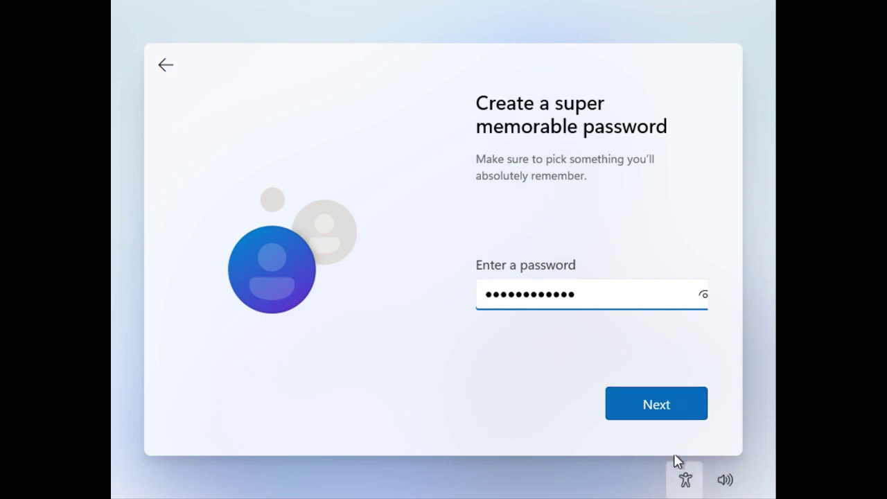
pyautogui.click(664, 411)
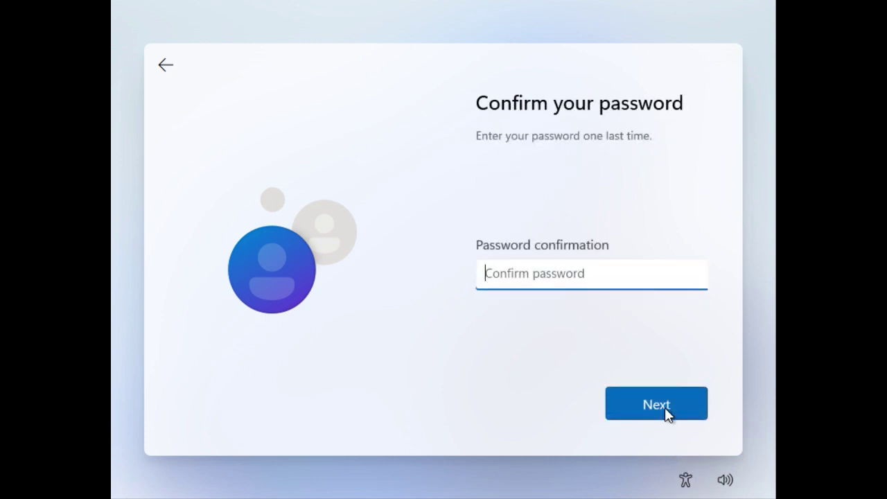
# Re-enter the account password after the mismatch and confirm it
pyautogui.write('••••••••••••')
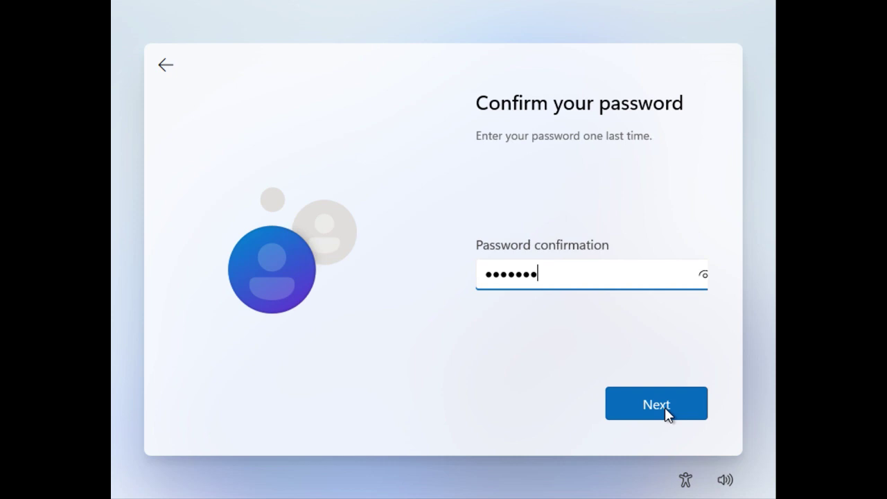
pyautogui.click(665, 407)
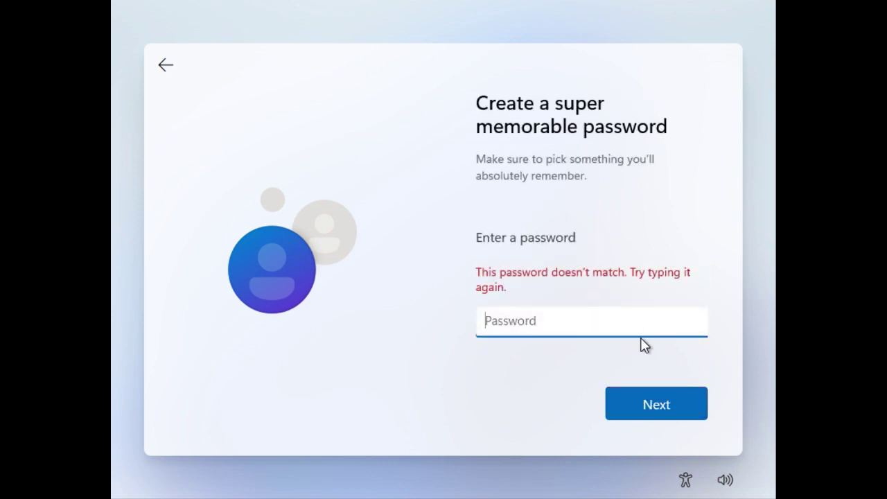
pyautogui.write('••••••••••••')
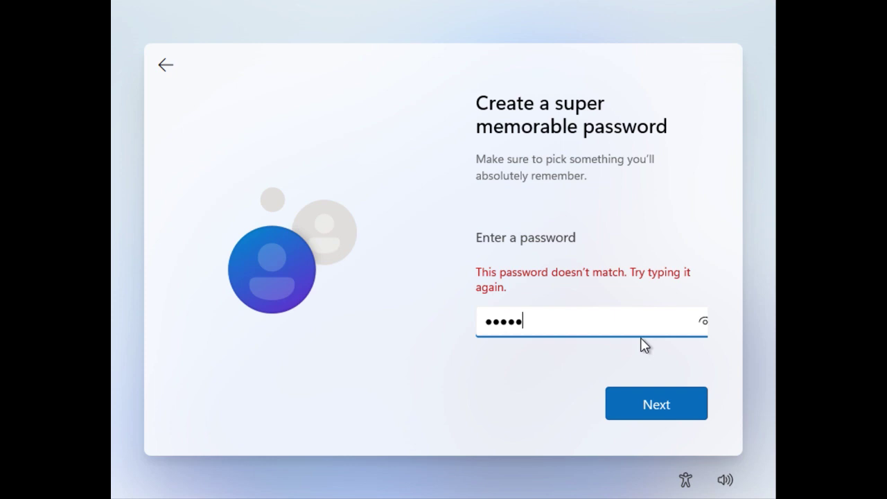
pyautogui.press('Return')
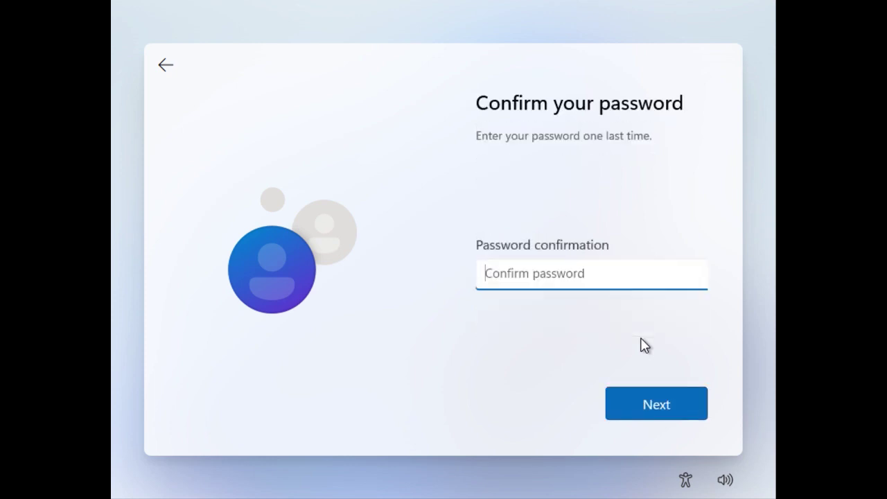
pyautogui.write('••••••••••••')
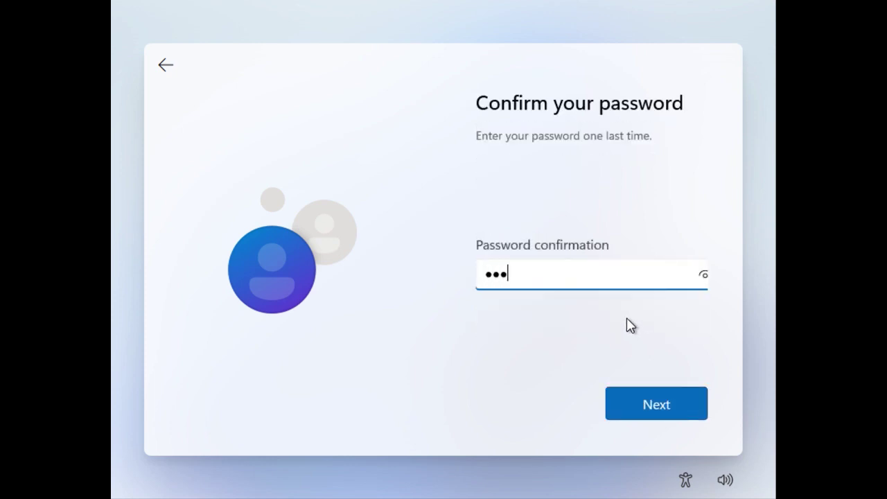
pyautogui.press('Return')
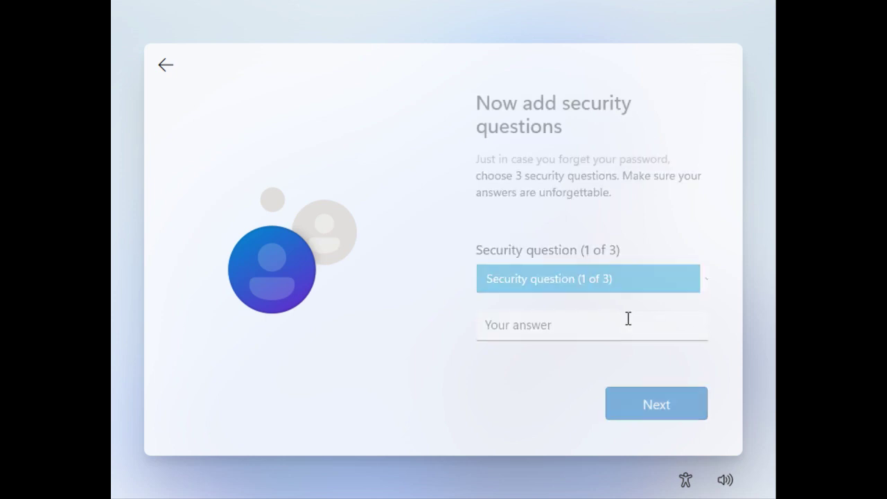
# Choose the first pet's name security question and enter its answer
pyautogui.click(600, 285)
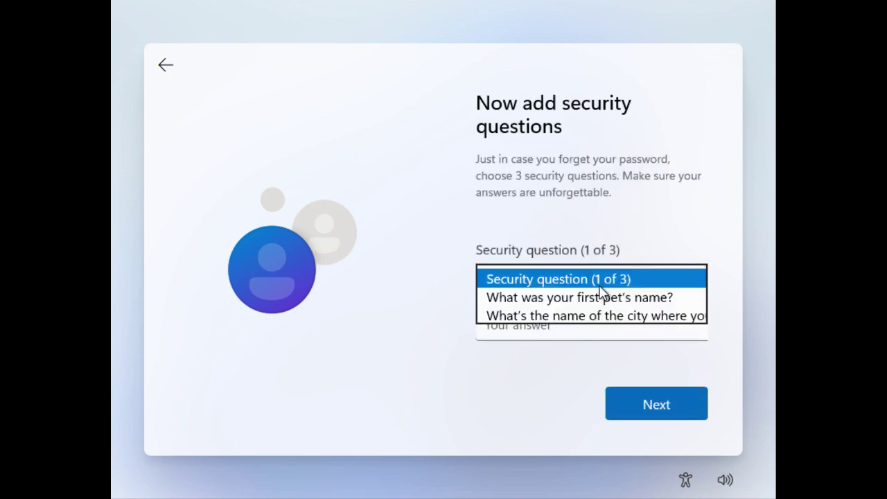
pyautogui.click(594, 297)
pyautogui.click(540, 327)
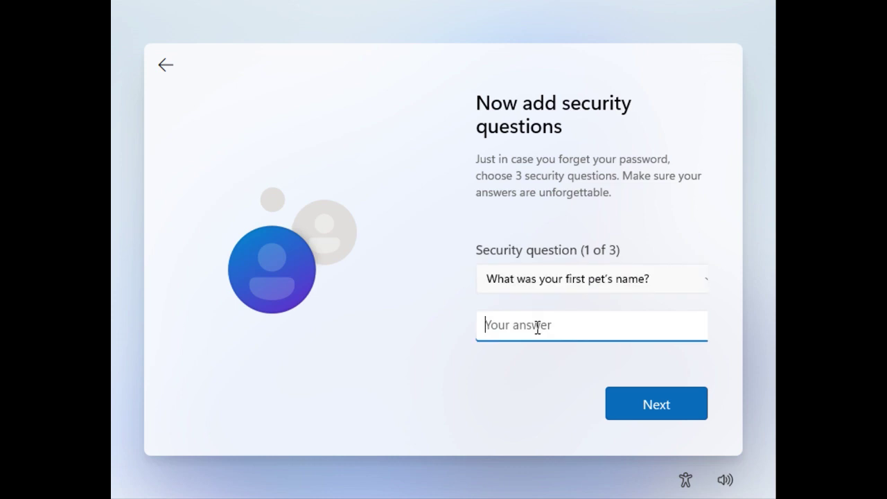
pyautogui.write('pet')
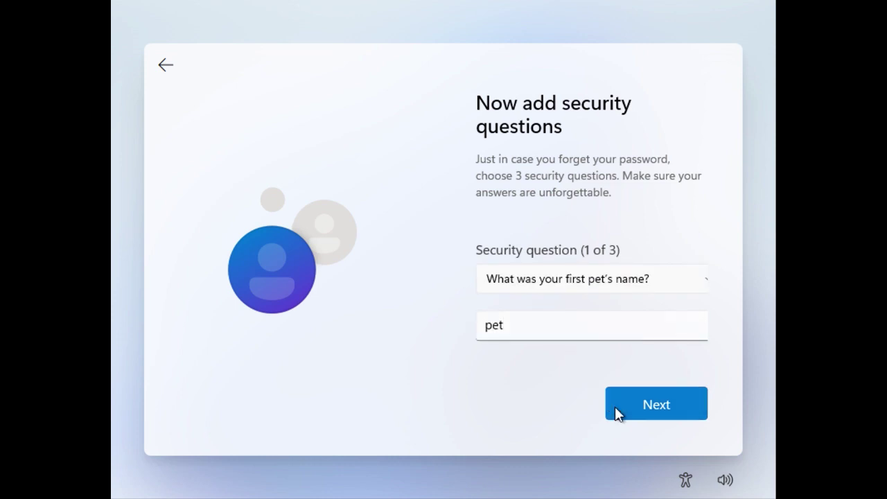
pyautogui.click(614, 407)
# Choose the city security question and enter its answer
pyautogui.click(578, 287)
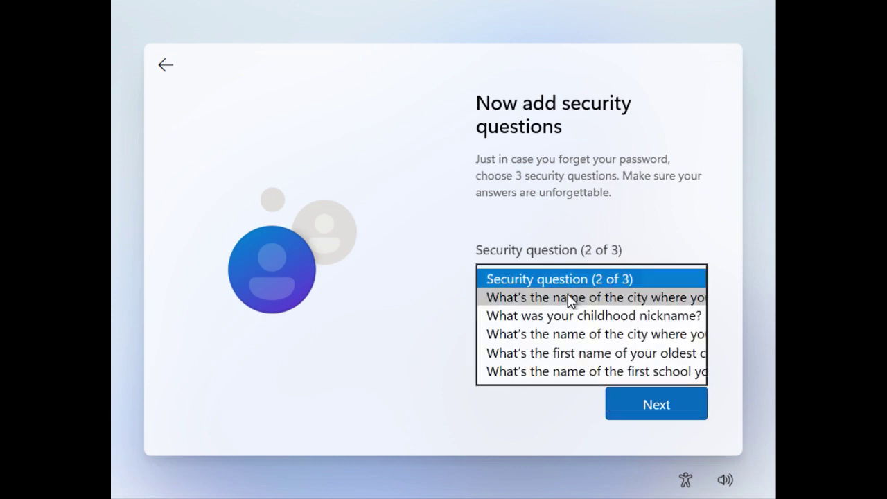
pyautogui.click(568, 298)
pyautogui.click(531, 333)
pyautogui.write('city')
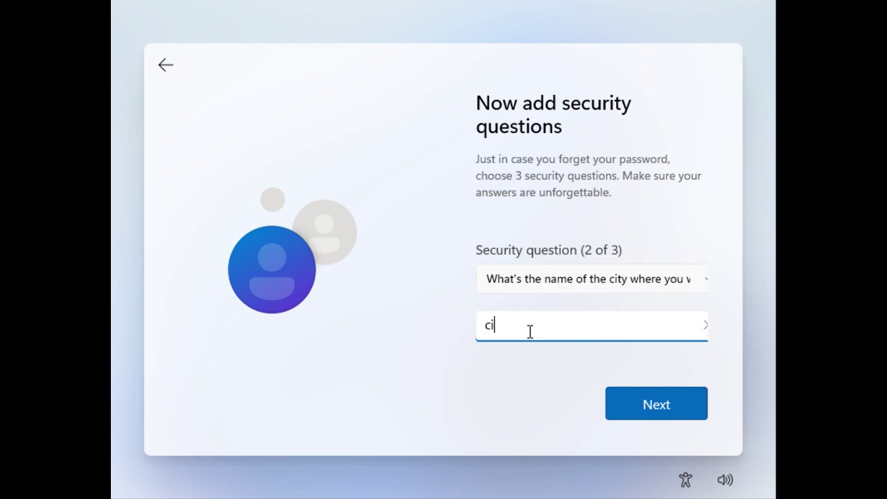
pyautogui.click(688, 404)
# Choose the childhood nickname security question and enter its answer
pyautogui.click(619, 278)
pyautogui.click(614, 298)
pyautogui.click(508, 328)
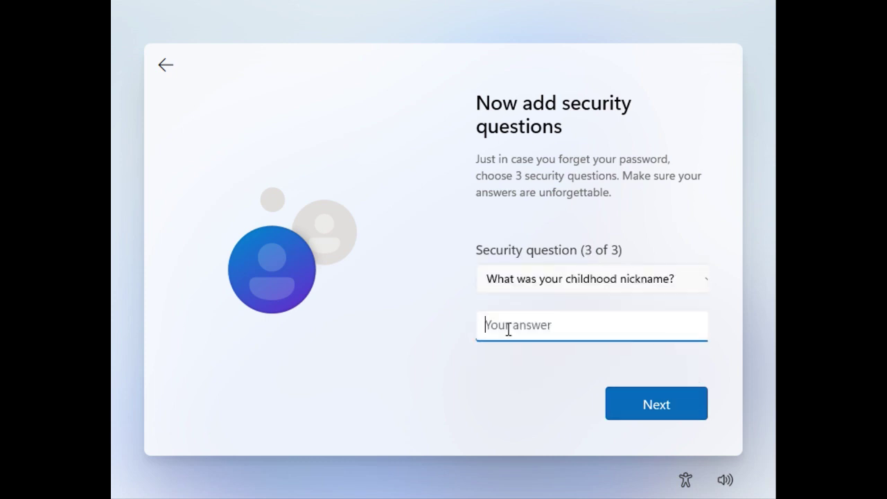
pyautogui.write('nickname')
pyautogui.click(624, 403)
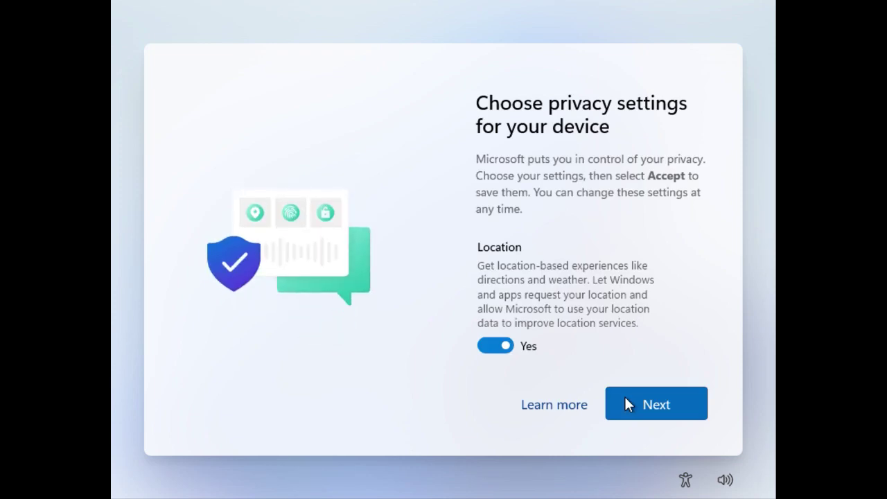
# Turn Location off, leave the remaining privacy settings at Yes, and accept them
pyautogui.click(496, 345)
pyautogui.click(621, 398)
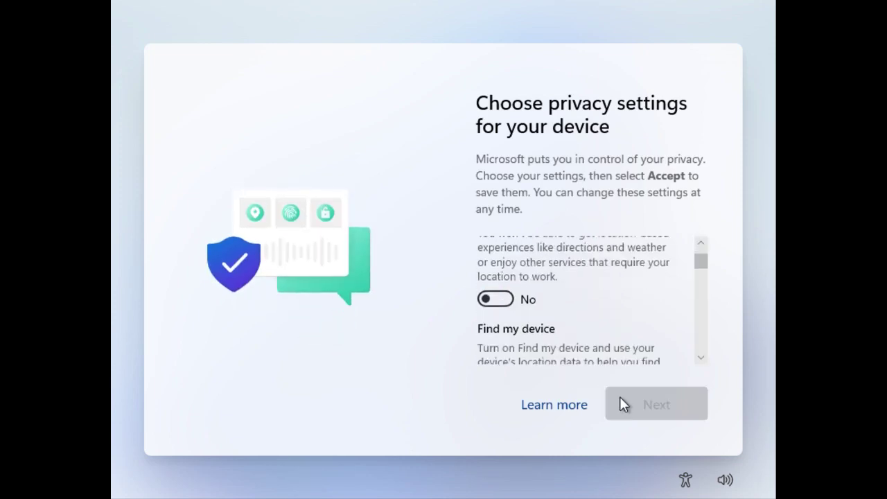
pyautogui.click(620, 398)
pyautogui.click(620, 398)
pyautogui.click(620, 397)
pyautogui.click(626, 402)
pyautogui.click(627, 402)
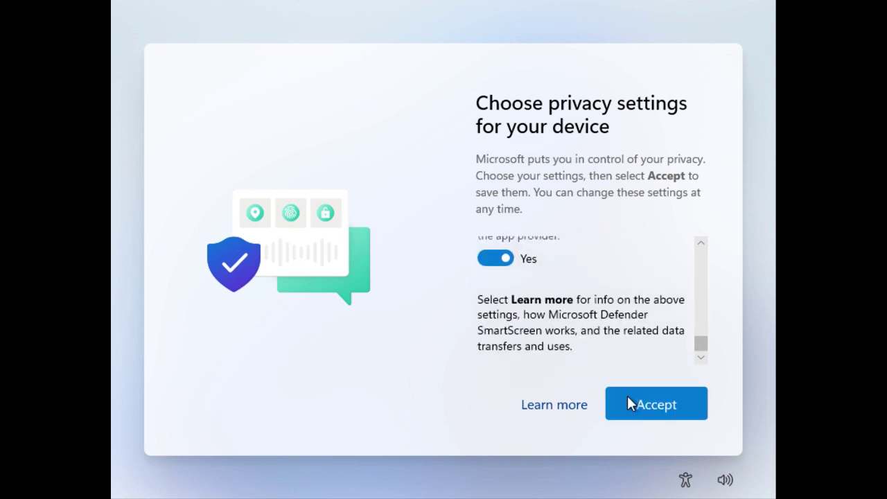
pyautogui.click(628, 401)
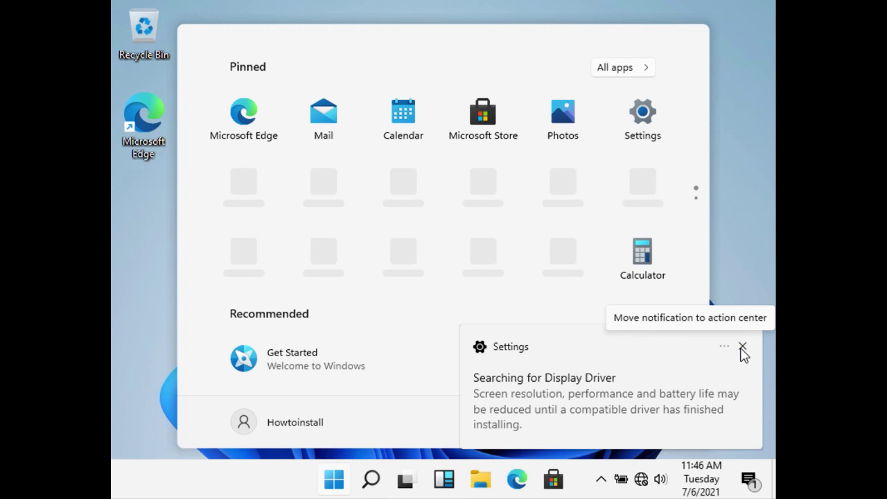
# Dismiss the display driver notification, then open Settings from Start, look through it and close it
pyautogui.click(743, 348)
pyautogui.click(734, 123)
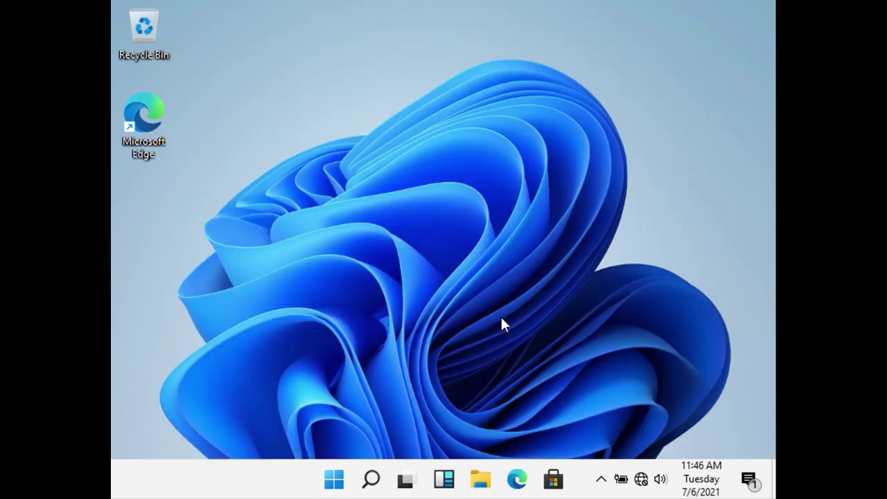
pyautogui.click(335, 479)
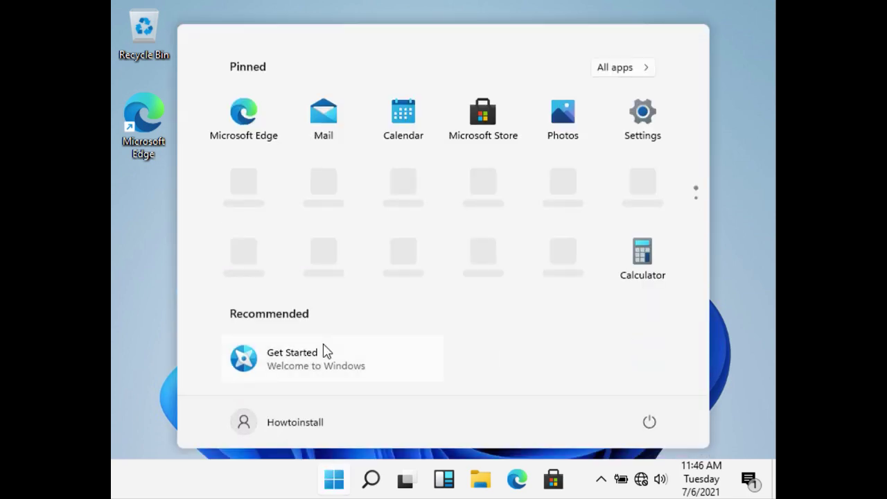
pyautogui.click(639, 125)
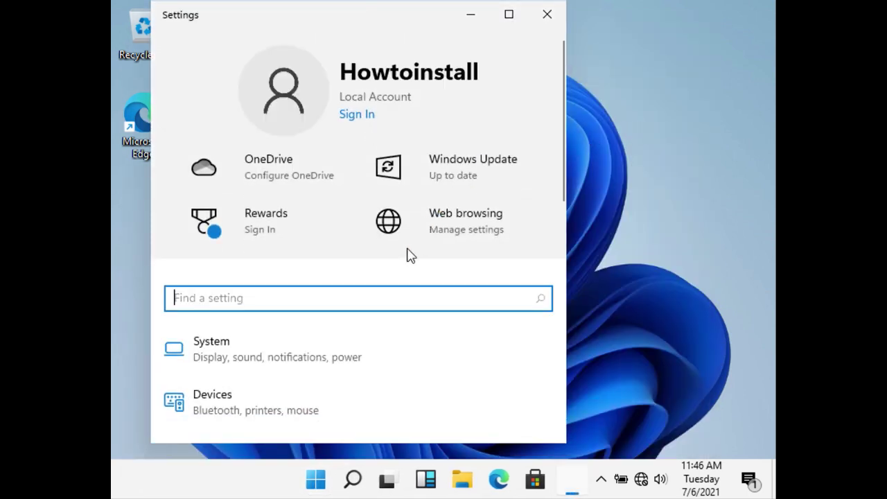
pyautogui.scroll(-10, 409, 255)
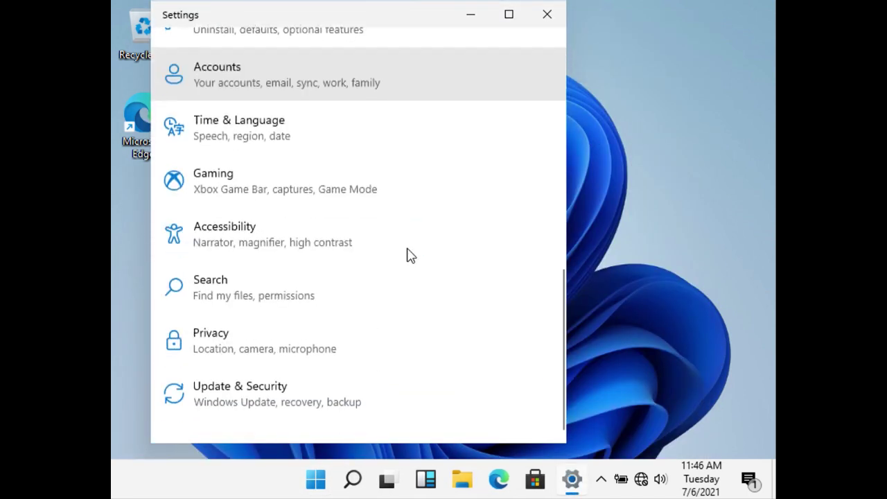
pyautogui.click(547, 17)
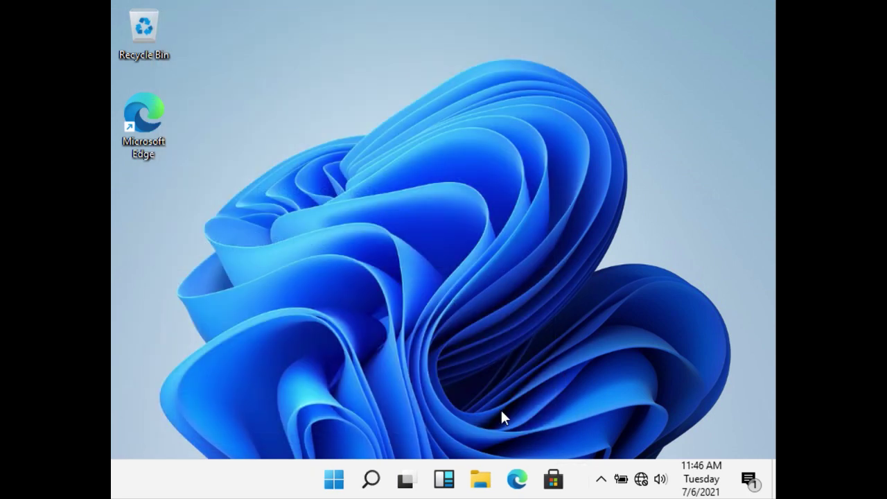
# Open File Explorer from the taskbar, browse Quick access, and close it
pyautogui.click(483, 479)
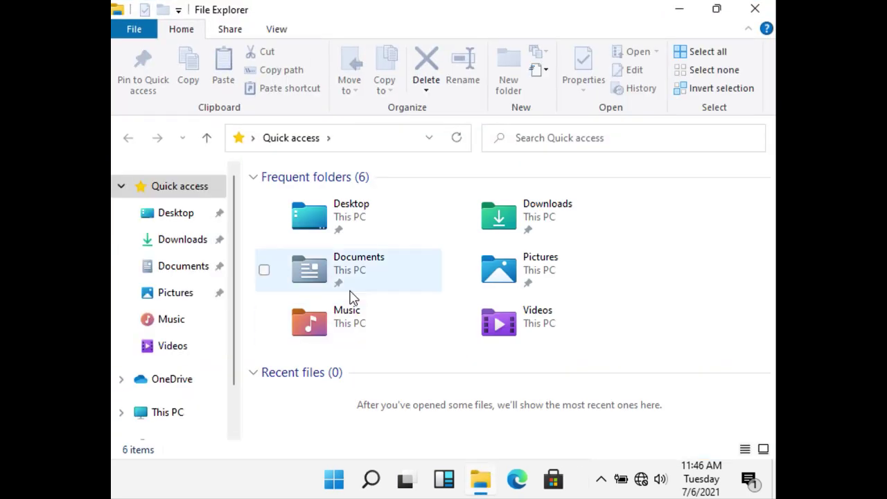
pyautogui.scroll(-2, 212, 331)
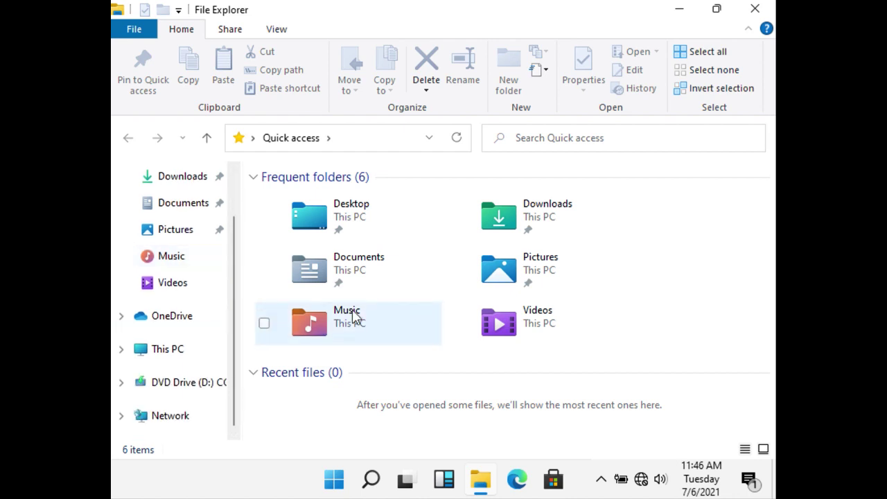
pyautogui.click(754, 10)
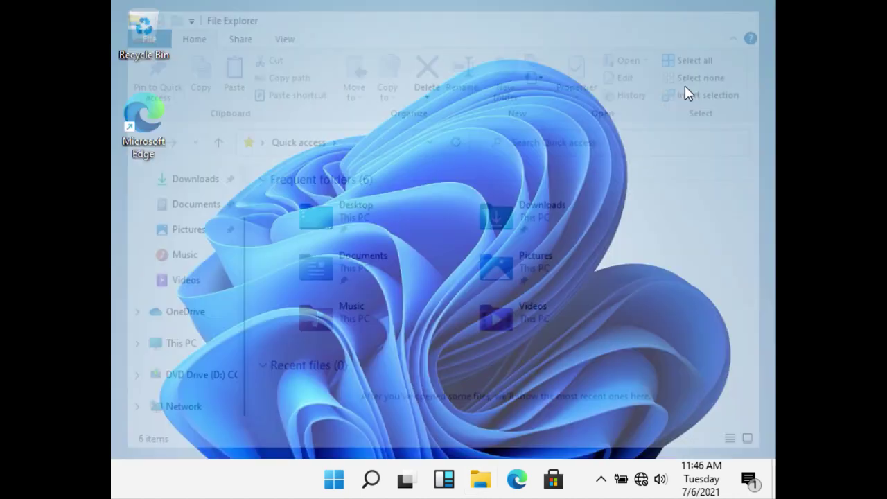